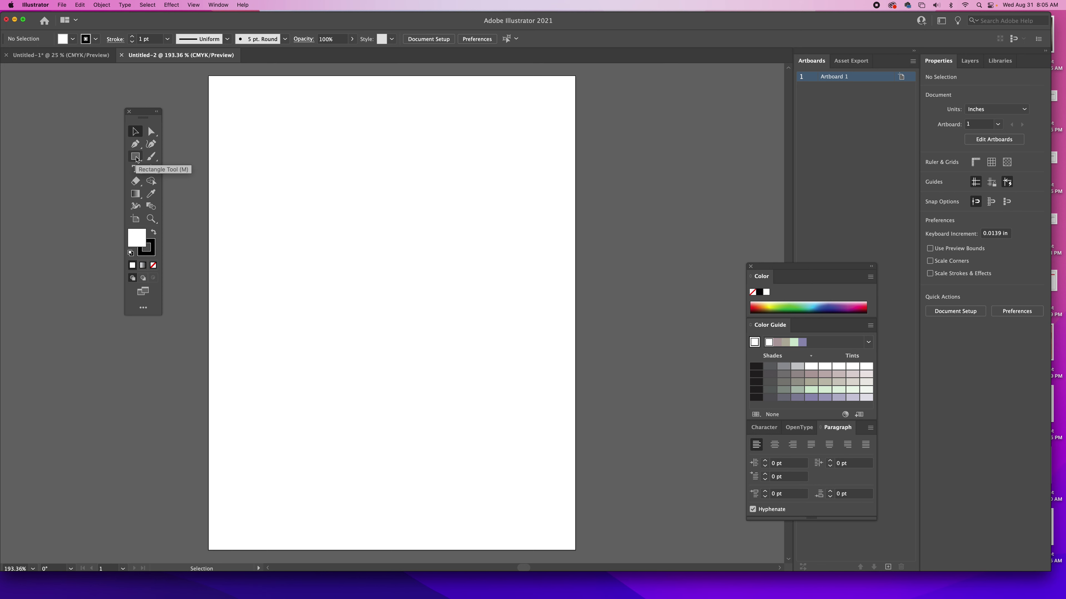
# Draw a rectangle in the upper left of the page with a black fill and no stroke
pyautogui.click(136, 159)
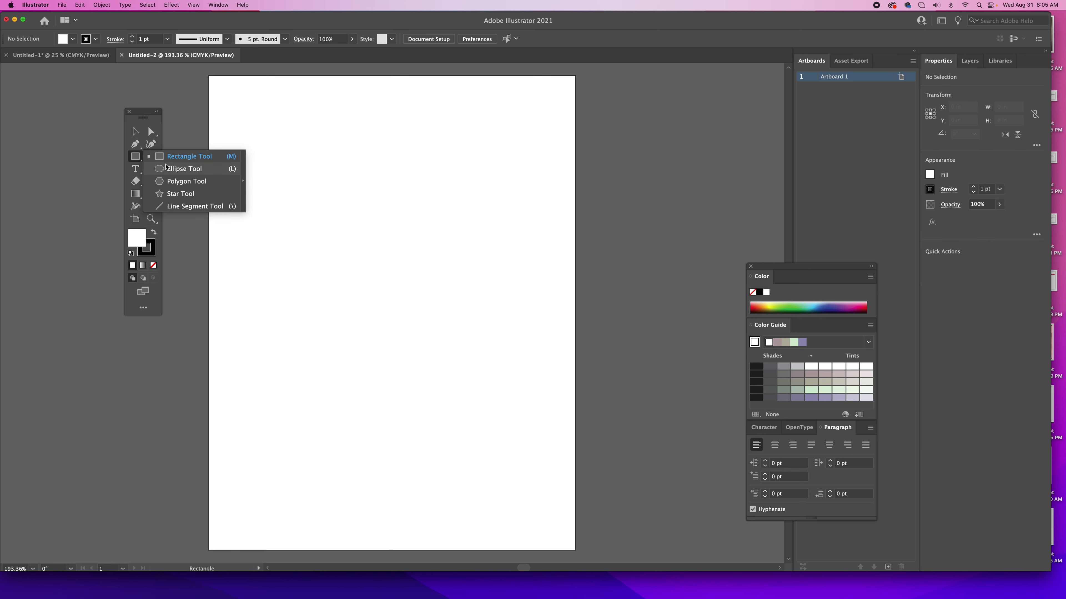
pyautogui.moveTo(258, 172); pyautogui.dragTo(386, 259)
pyautogui.click(155, 234)
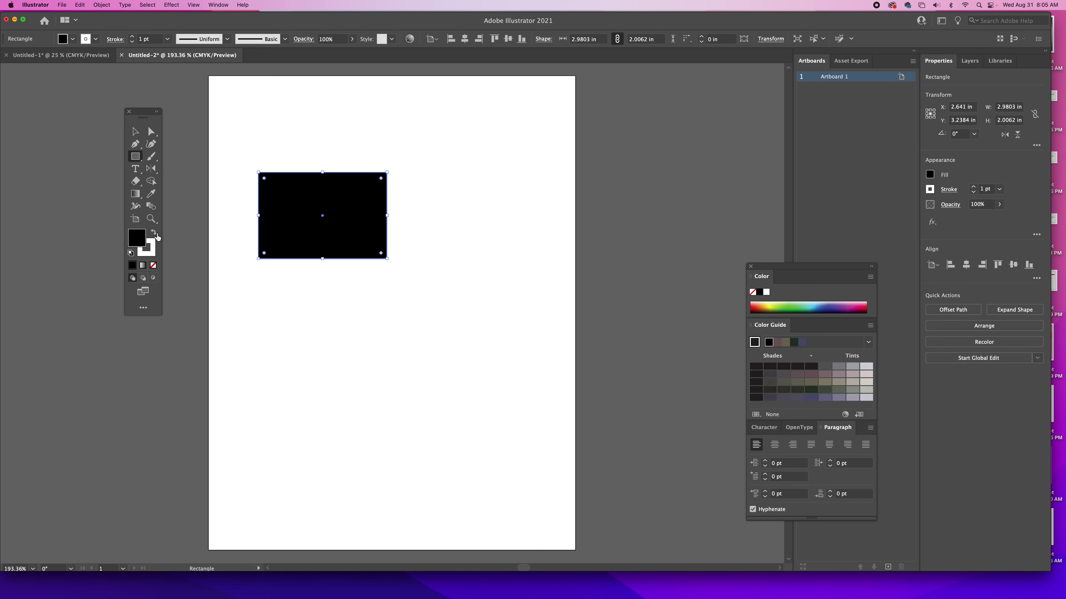
pyautogui.click(153, 255)
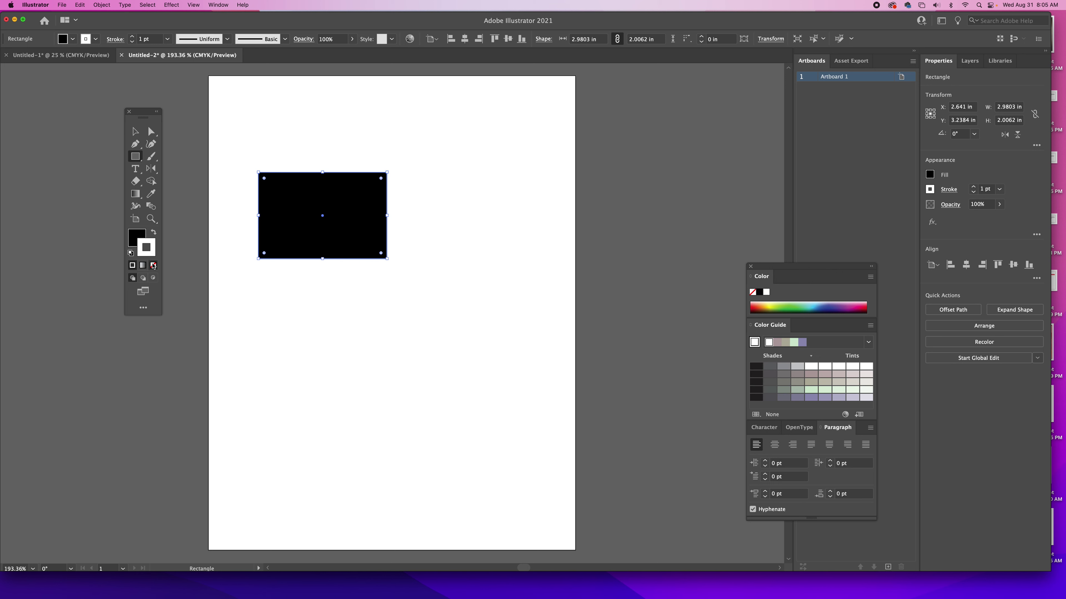
pyautogui.click(153, 265)
# Draw a circle right of the rectangle, fill it pink, then deselect it
pyautogui.moveTo(134, 159); pyautogui.dragTo(185, 172)
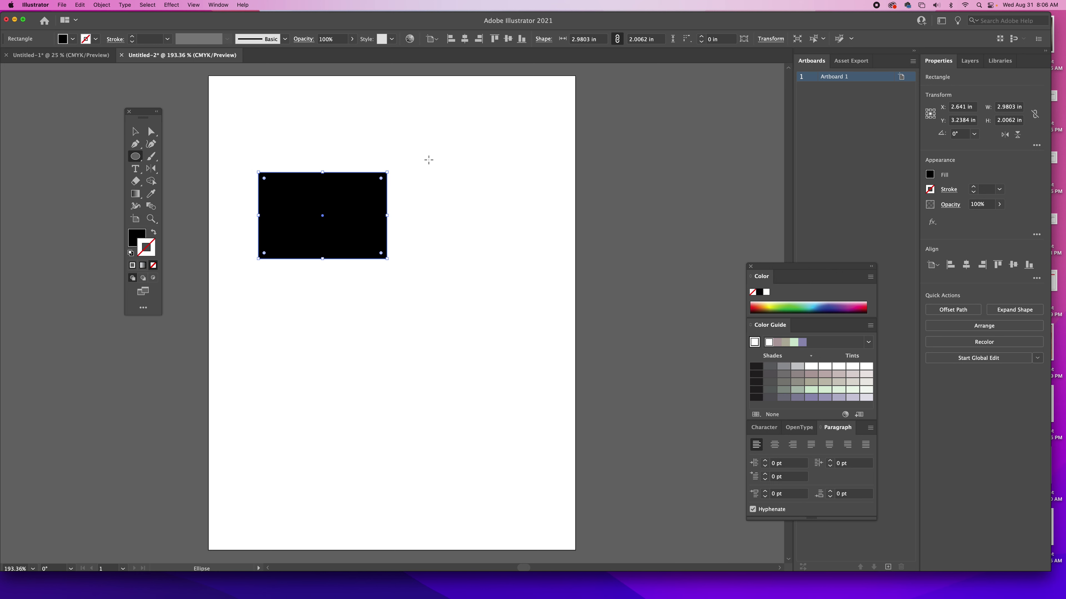
pyautogui.moveTo(429, 160); pyautogui.dragTo(534, 276)
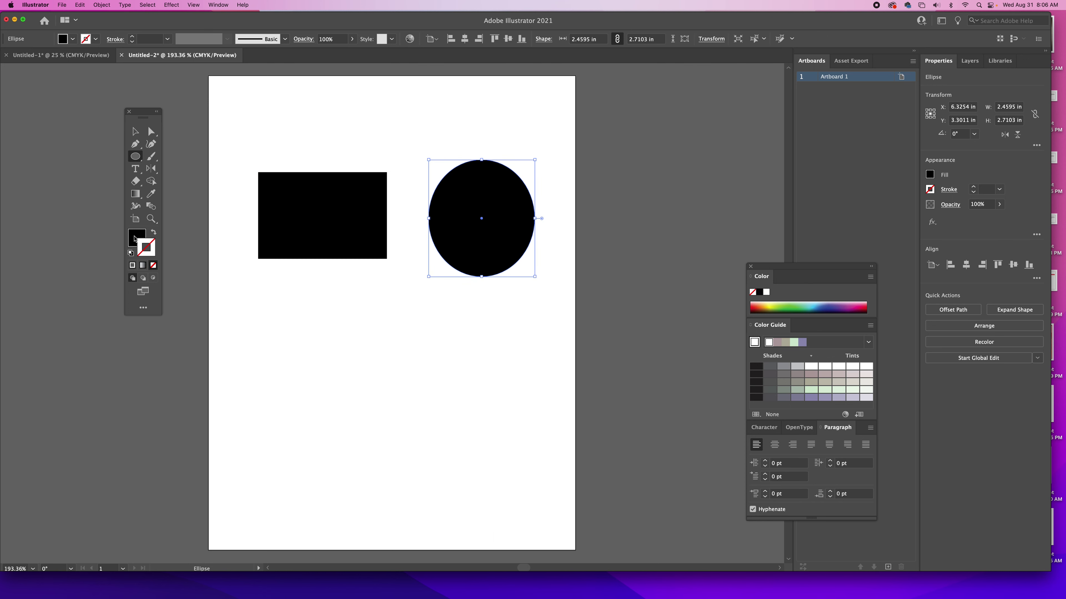
pyautogui.doubleClick(134, 238)
pyautogui.click(226, 103)
pyautogui.click(380, 90)
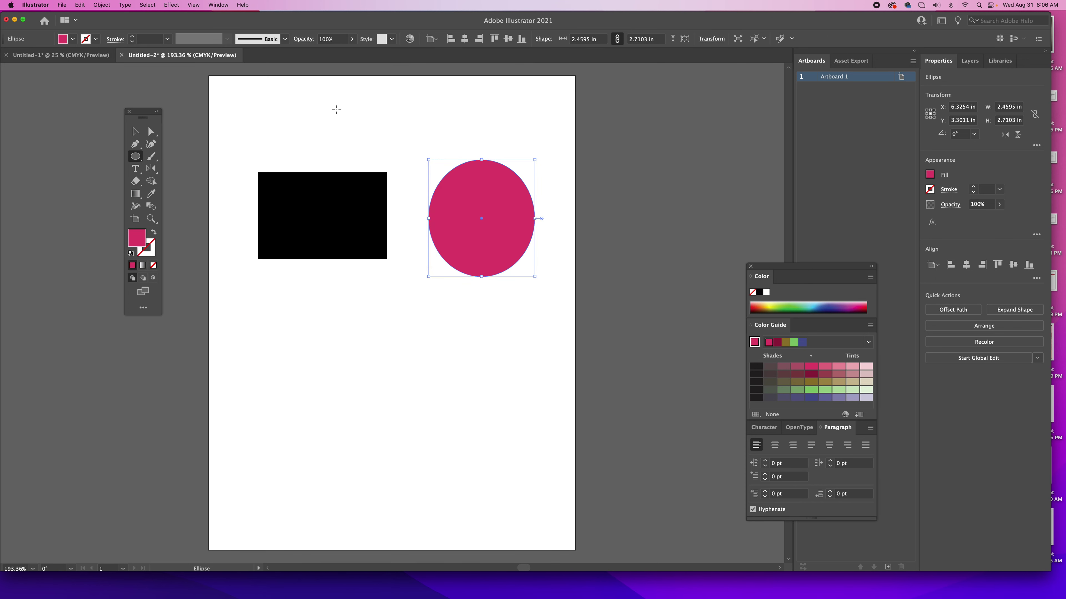
pyautogui.click(135, 131)
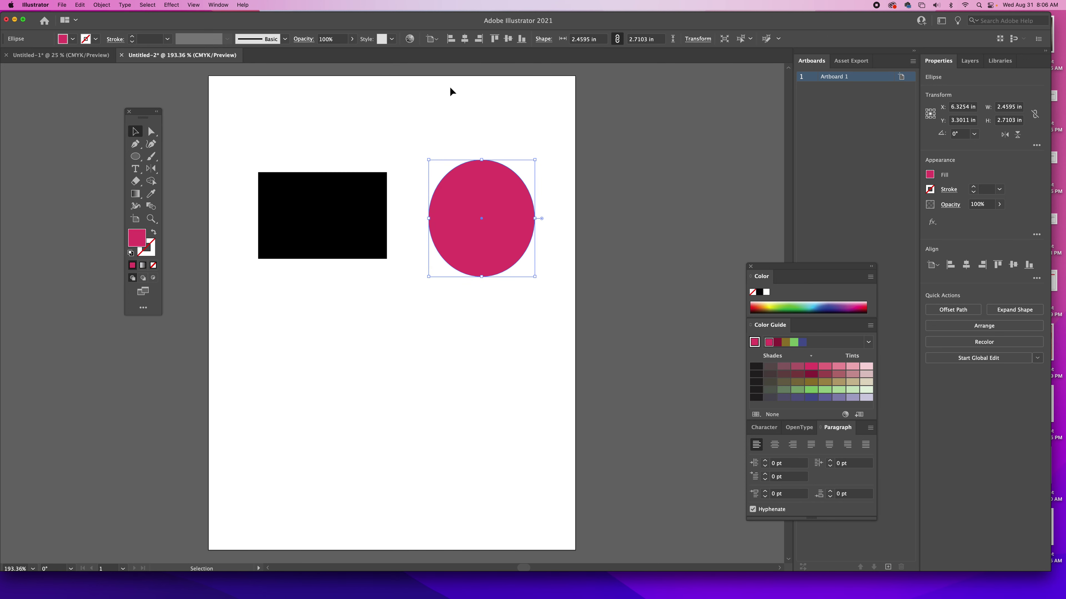
pyautogui.click(447, 128)
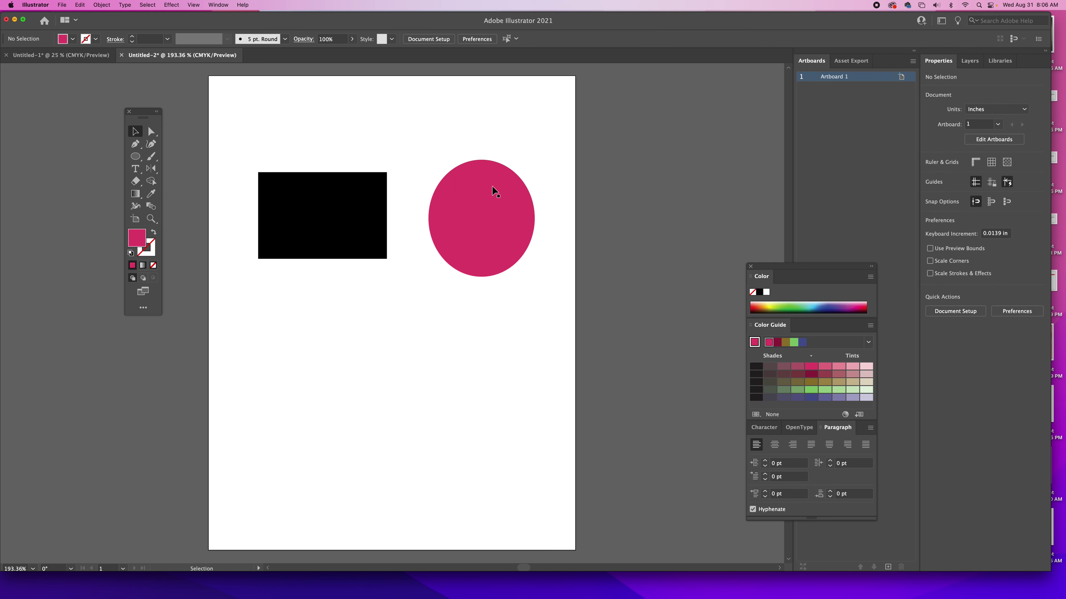
# Drag the pink circle left onto the rectangle's right side, then marquee-select both shapes
pyautogui.moveTo(468, 221); pyautogui.dragTo(367, 214)
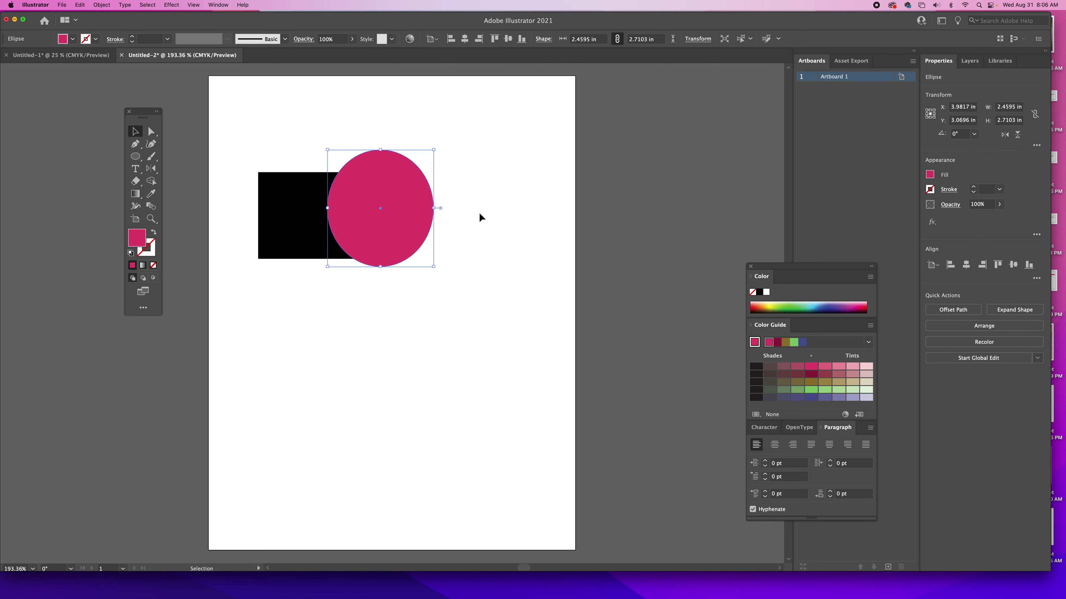
pyautogui.click(460, 205)
pyautogui.moveTo(236, 146); pyautogui.dragTo(446, 263)
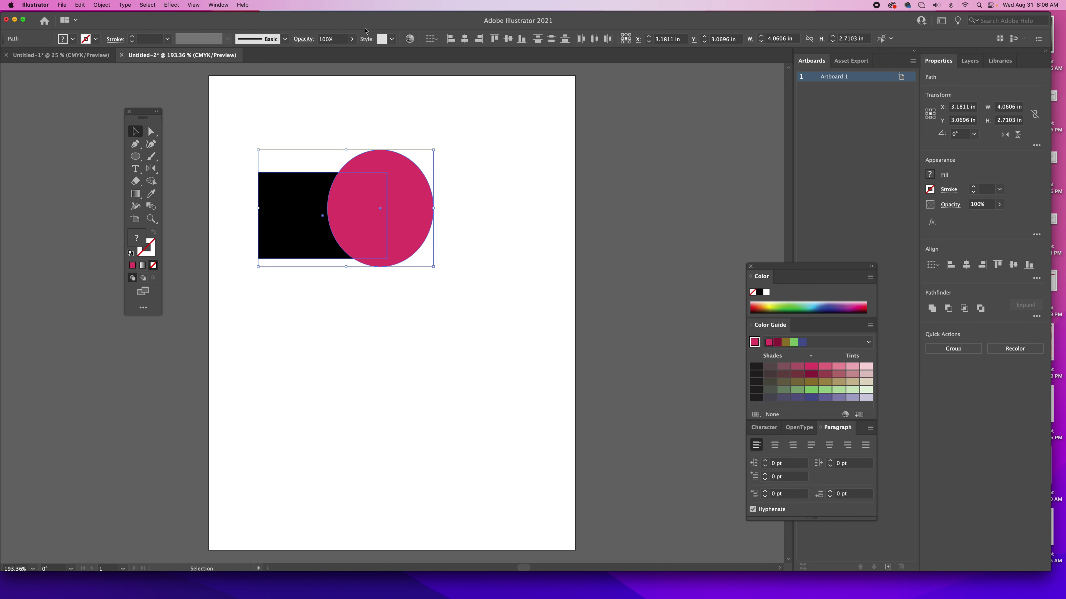
# Open the Pathfinder panel near the artwork and unite the rectangle and circle
pyautogui.click(218, 5)
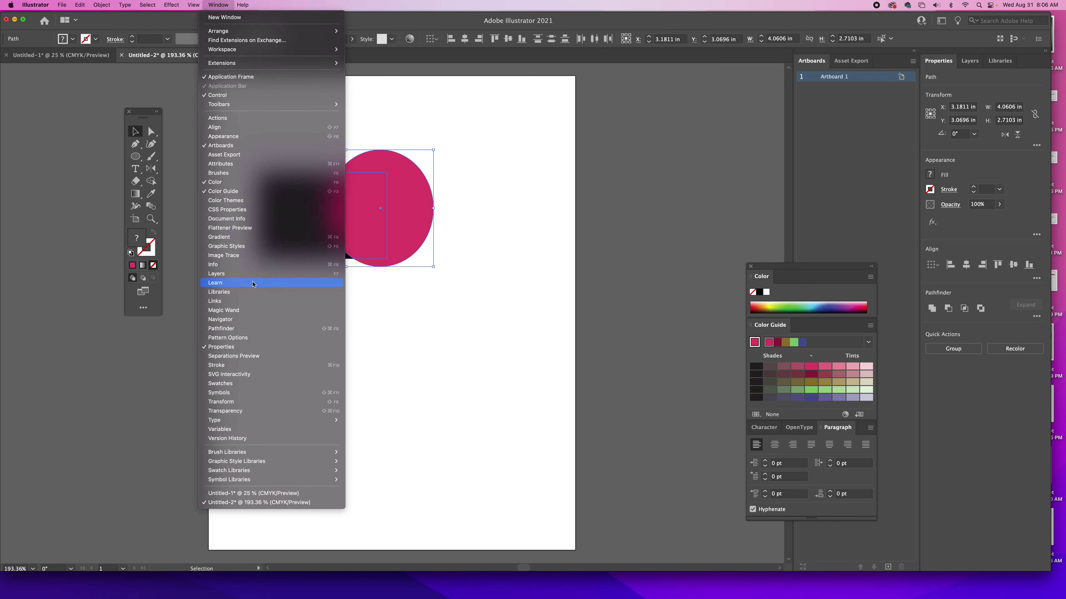
pyautogui.click(221, 329)
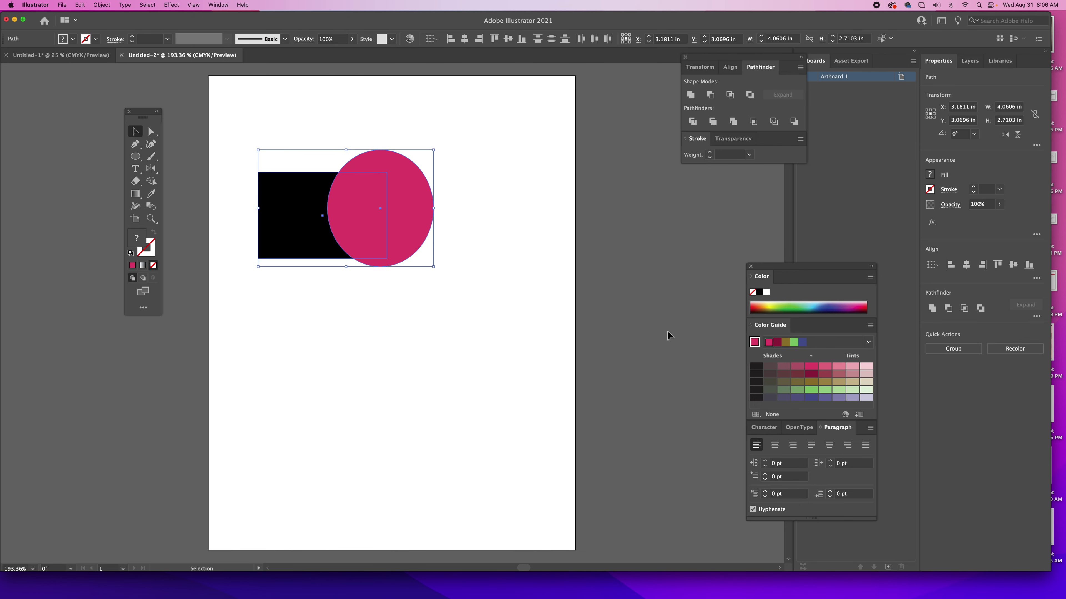
pyautogui.moveTo(722, 63); pyautogui.dragTo(646, 126)
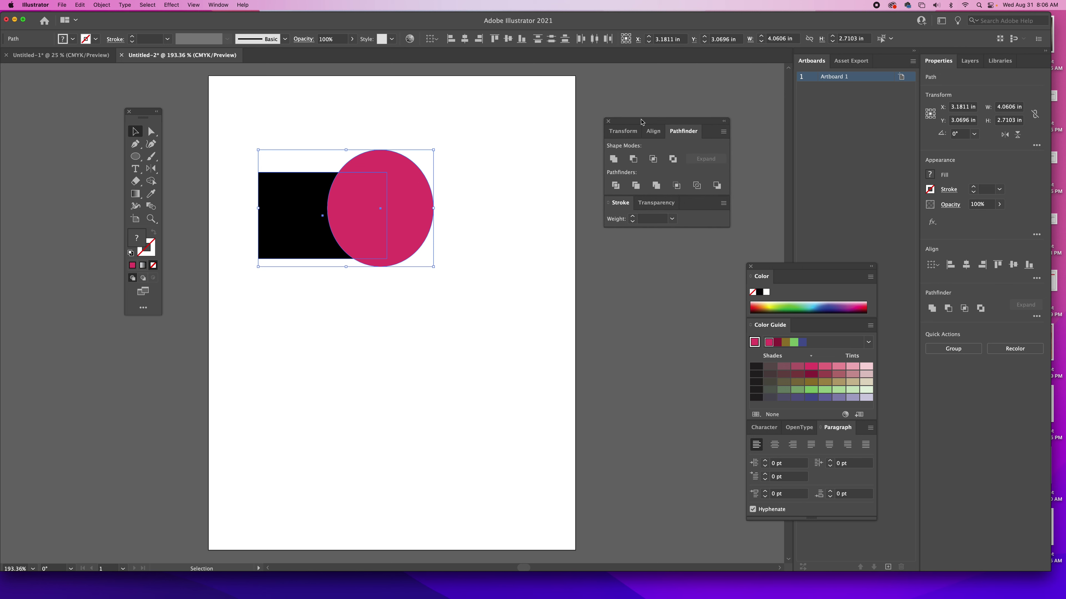
pyautogui.click(613, 161)
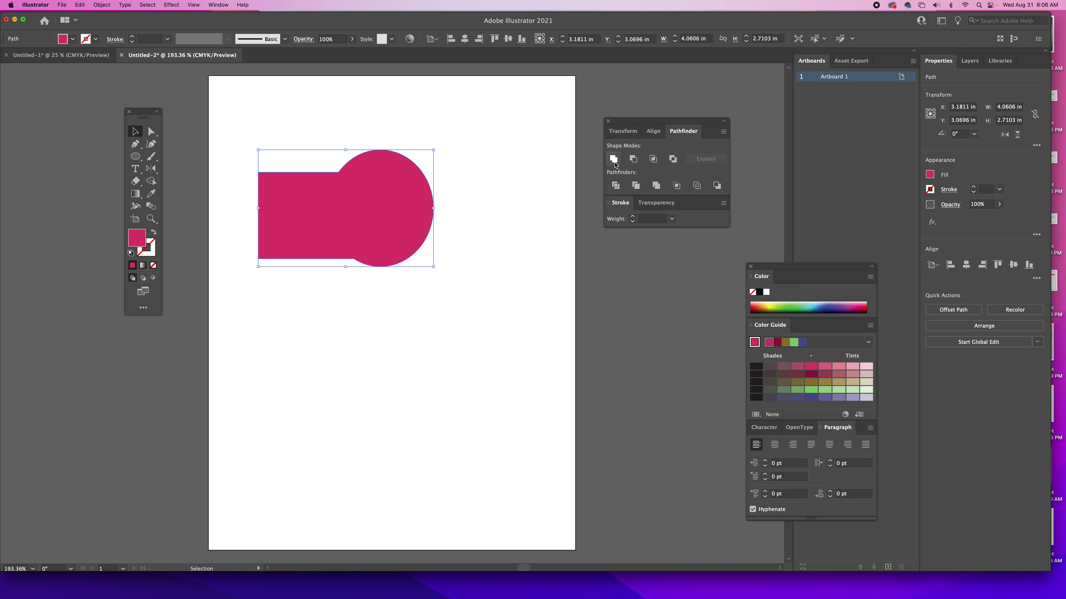
pyautogui.press('super+z')
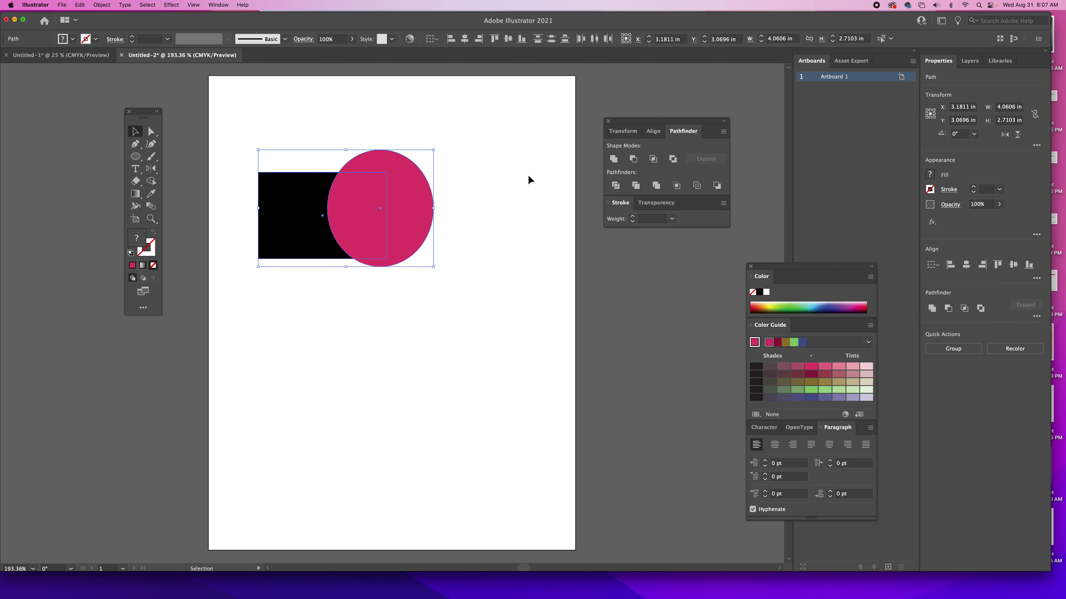
pyautogui.click(492, 186)
# Nudge the pink circle right, send it behind the black rectangle, and select both shapes
pyautogui.moveTo(383, 218)
pyautogui.mouseDown()
pyautogui.moveTo(440, 219)
pyautogui.moveTo(365, 217)
pyautogui.moveTo(437, 227)
pyautogui.moveTo(386, 223)
pyautogui.mouseUp()
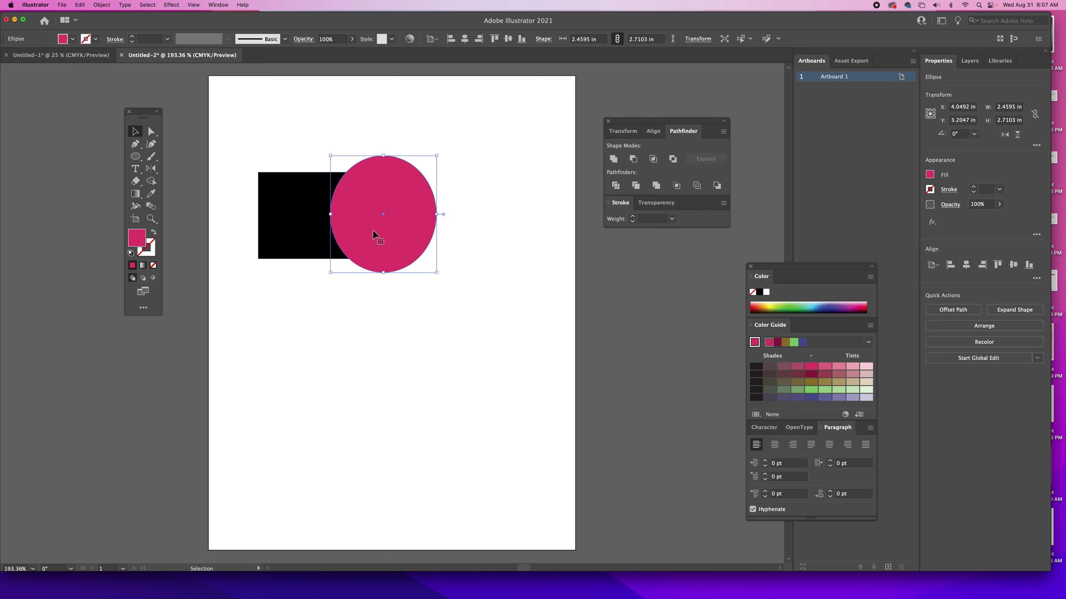
pyautogui.rightClick(381, 239)
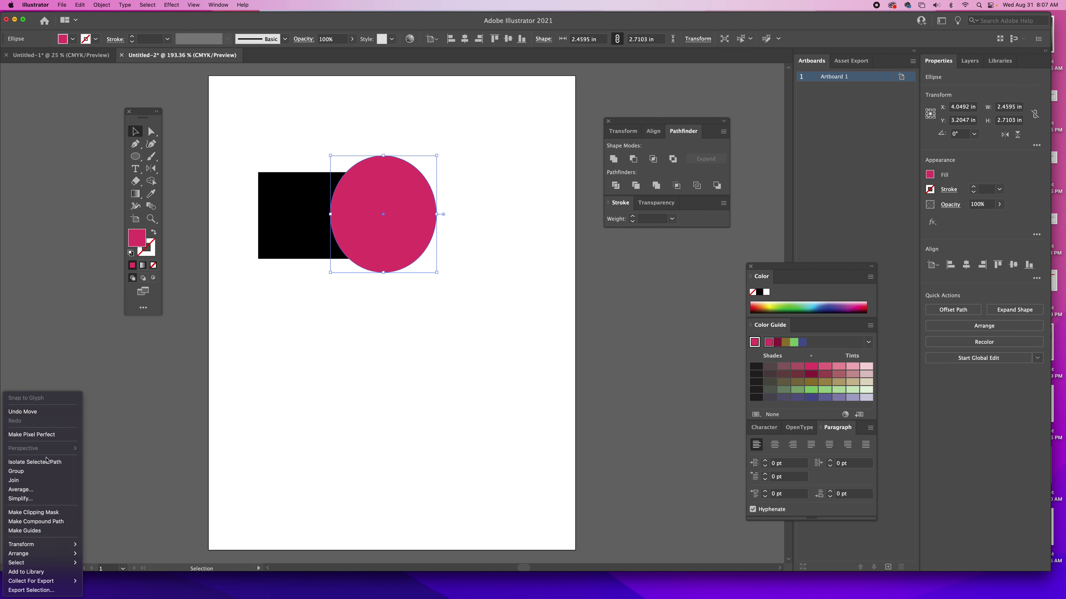
pyautogui.moveTo(23, 557)
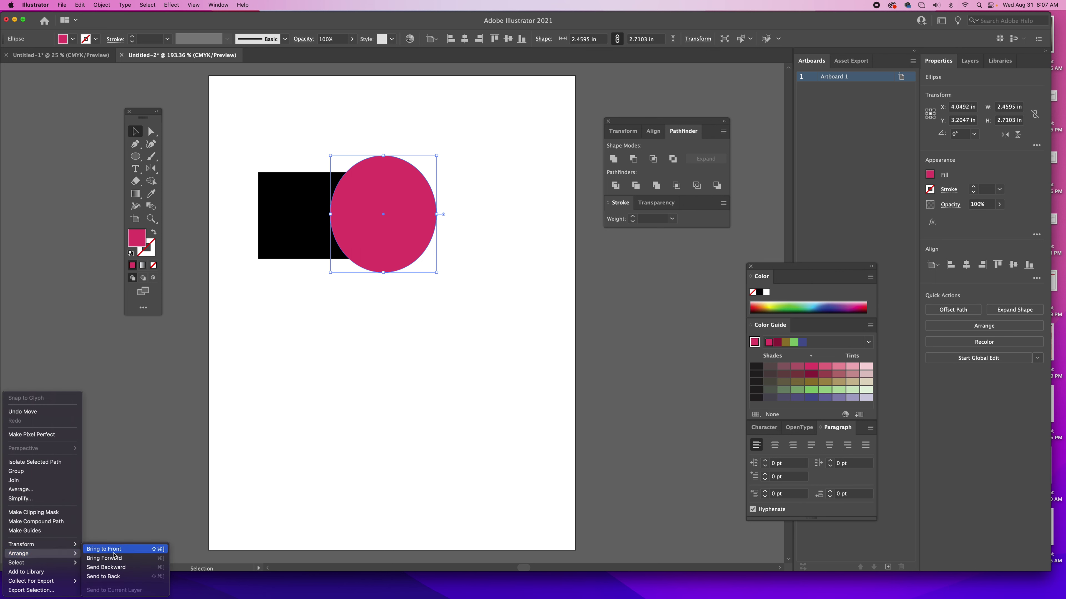
pyautogui.click(116, 578)
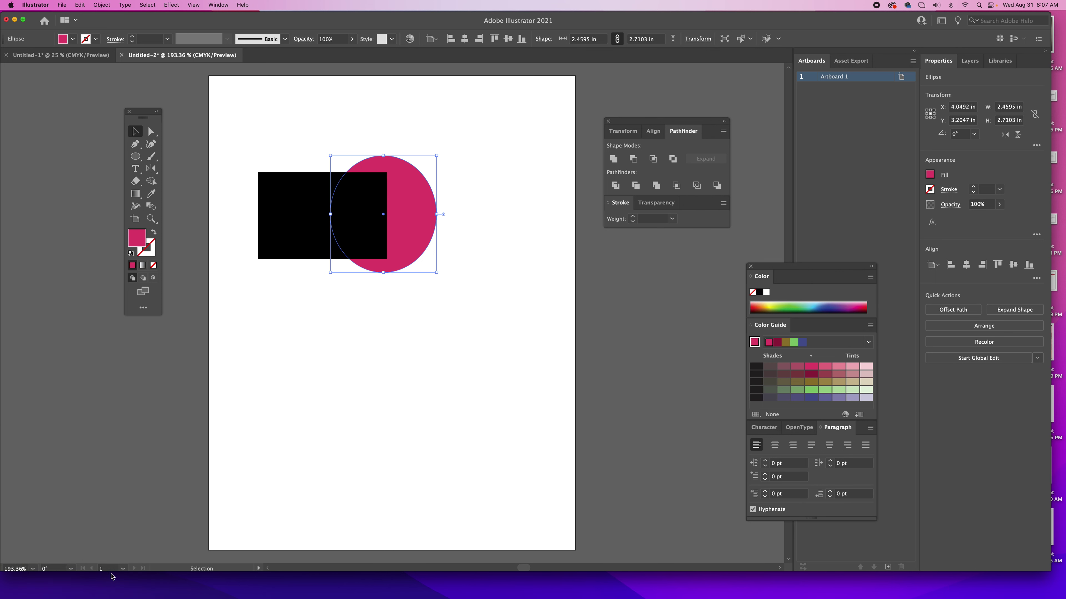
pyautogui.click(414, 371)
pyautogui.moveTo(265, 125); pyautogui.dragTo(406, 269)
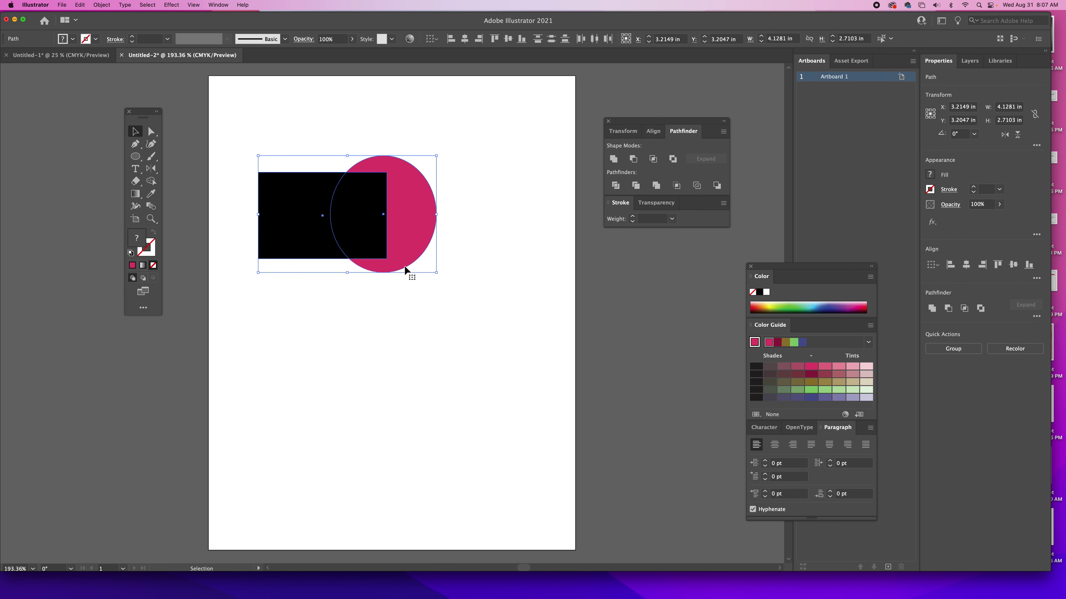
# Try Minus Front, Intersect and Exclude, undoing each so both shapes stay separate
pyautogui.click(633, 159)
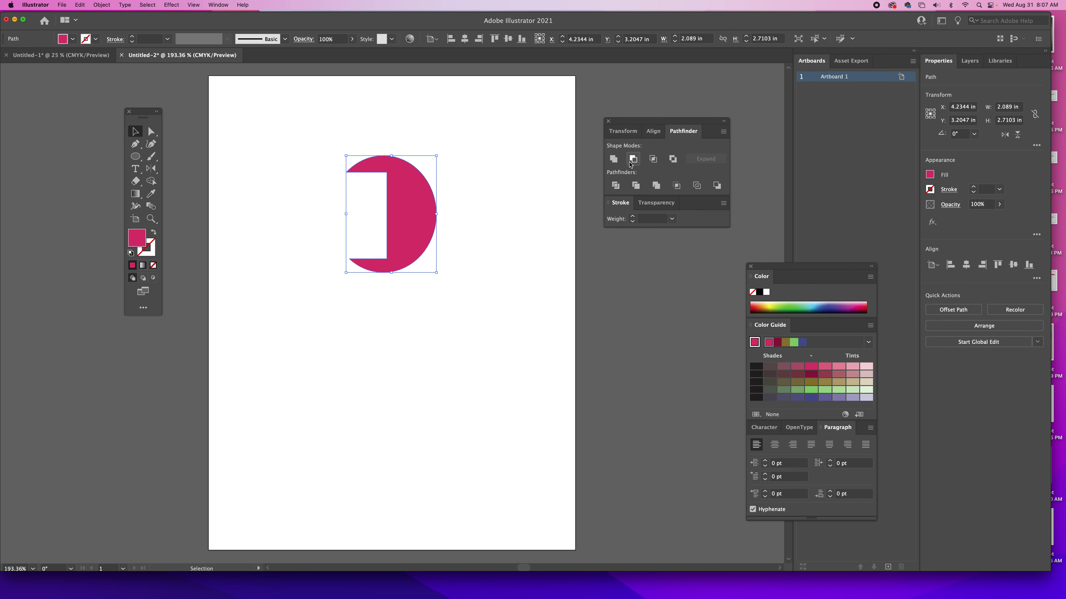
pyautogui.press('super+z')
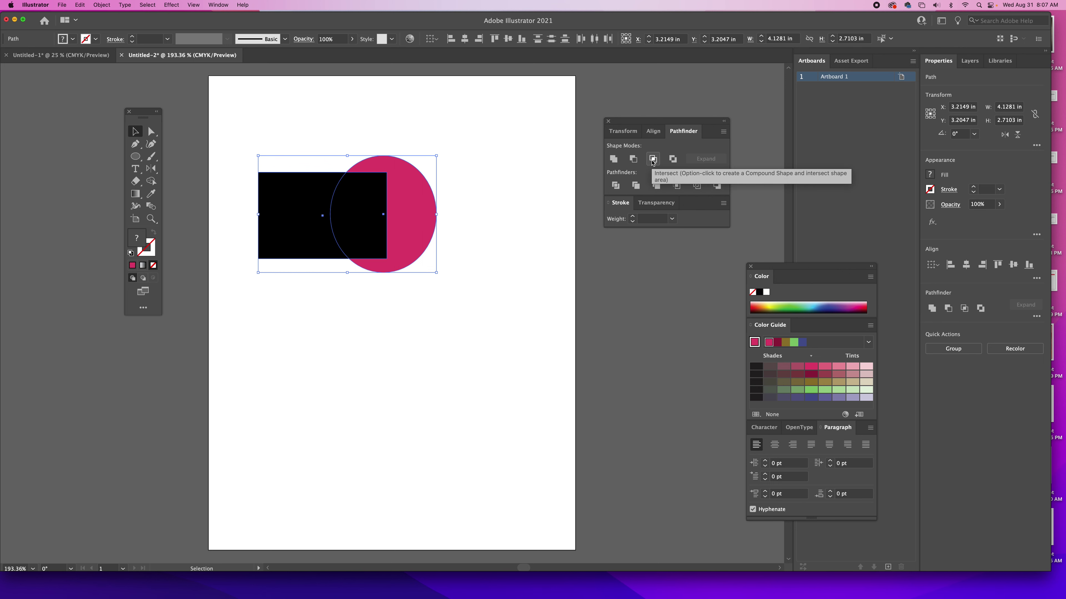
pyautogui.click(652, 160)
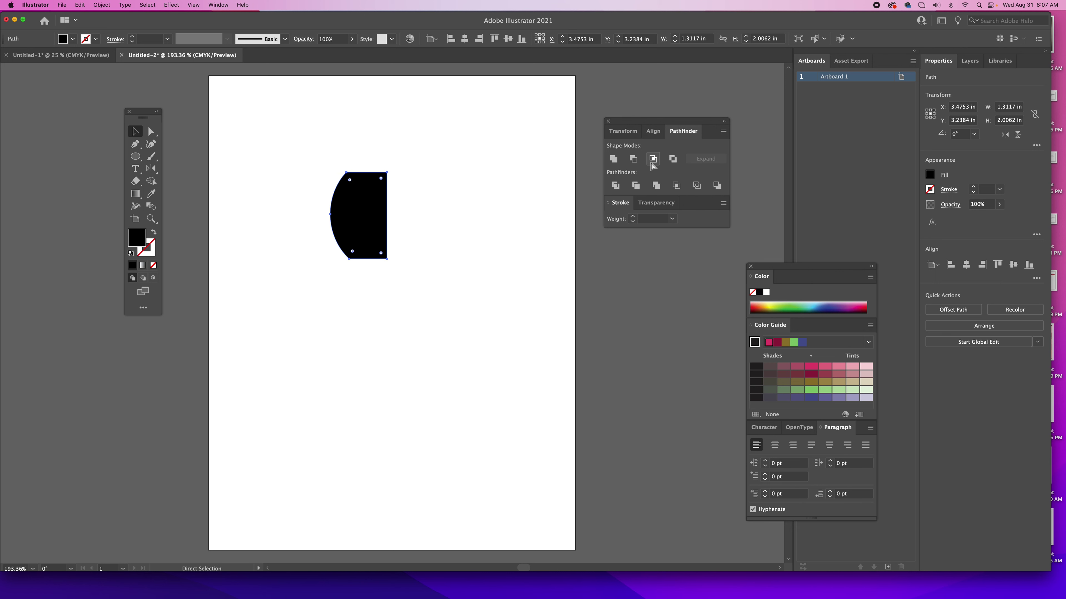
pyautogui.press('super+z')
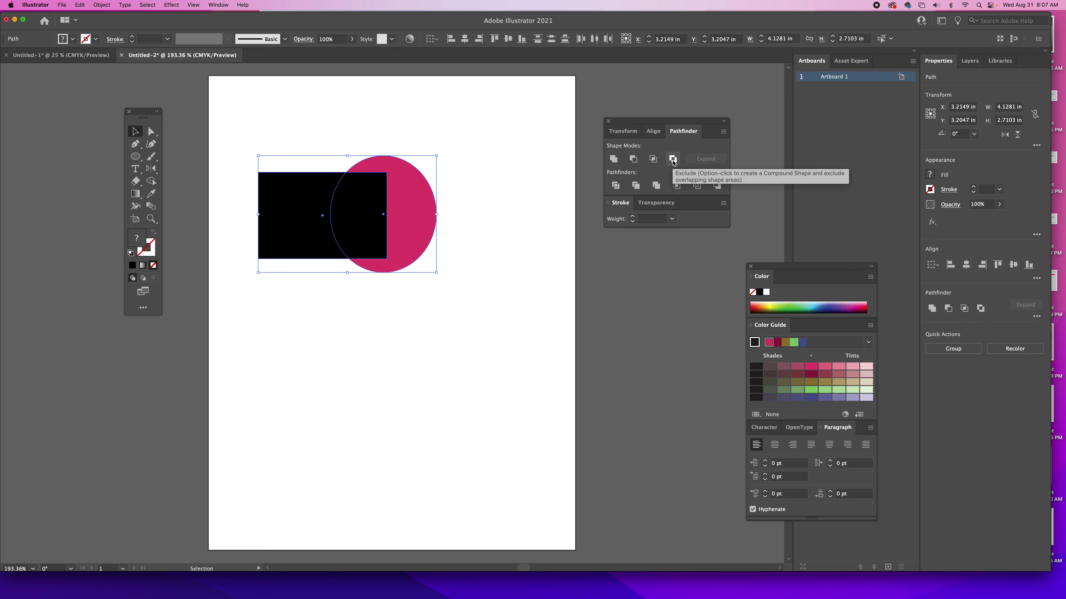
pyautogui.click(672, 159)
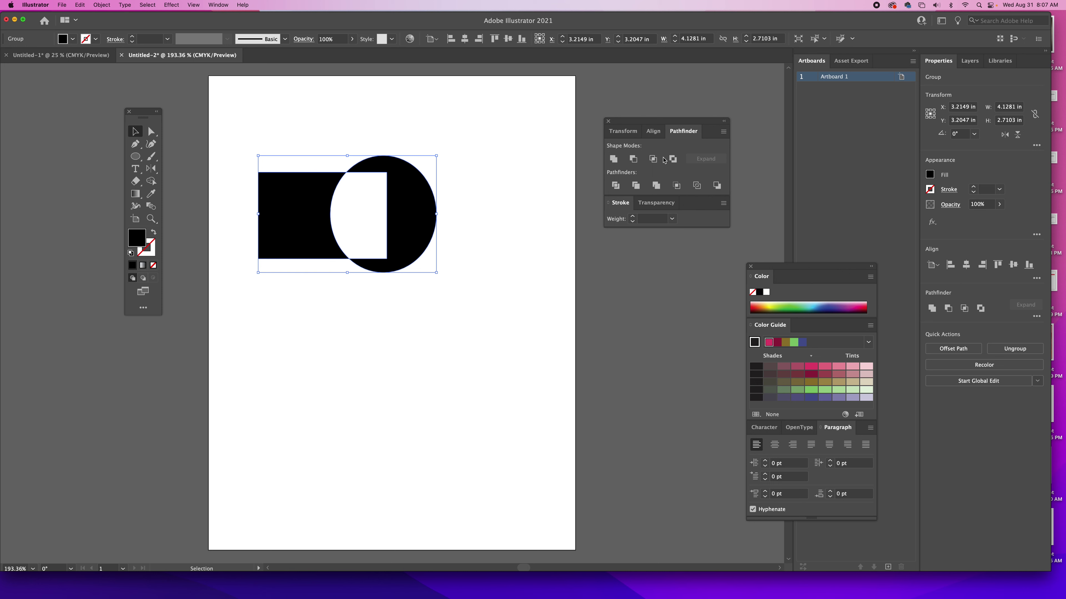
pyautogui.press('super+z')
pyautogui.press('super+z')
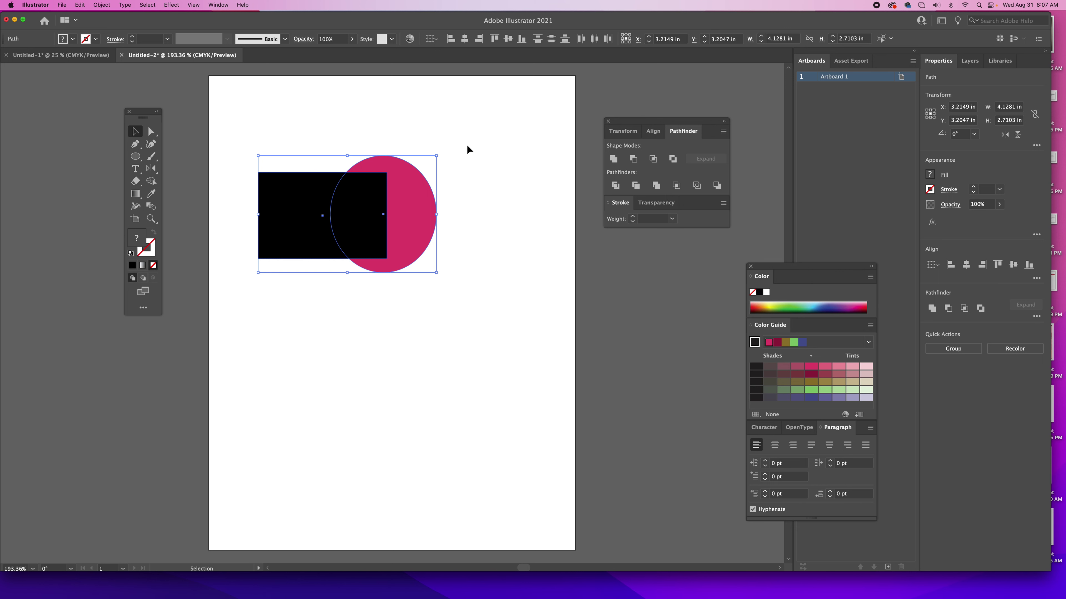
pyautogui.click(486, 146)
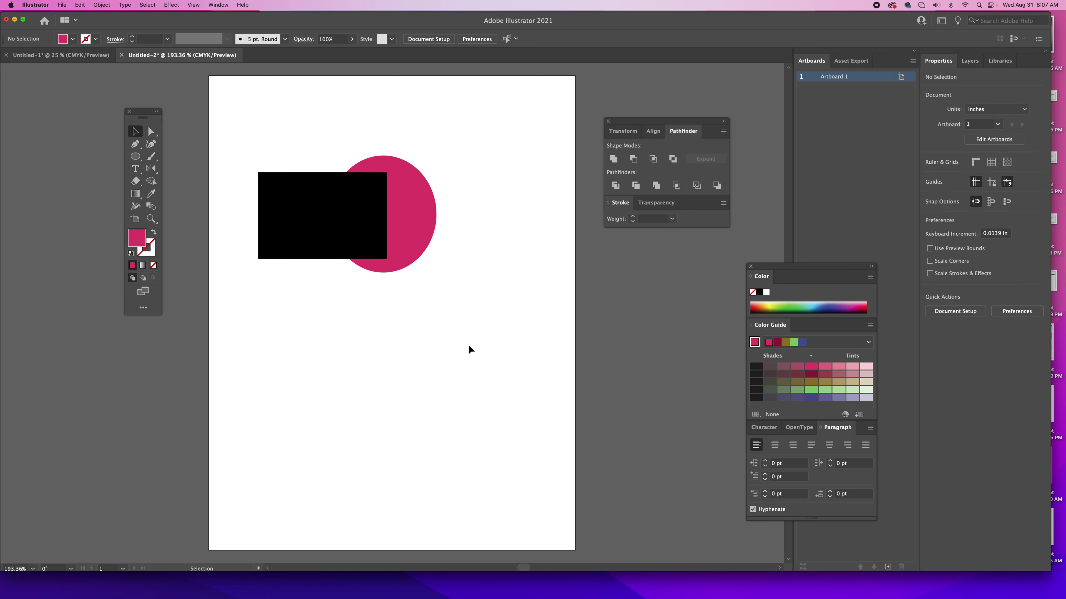
# Separate the circle and rectangle, then bring the pink circle in front of the rectangle
pyautogui.moveTo(414, 213); pyautogui.dragTo(529, 215)
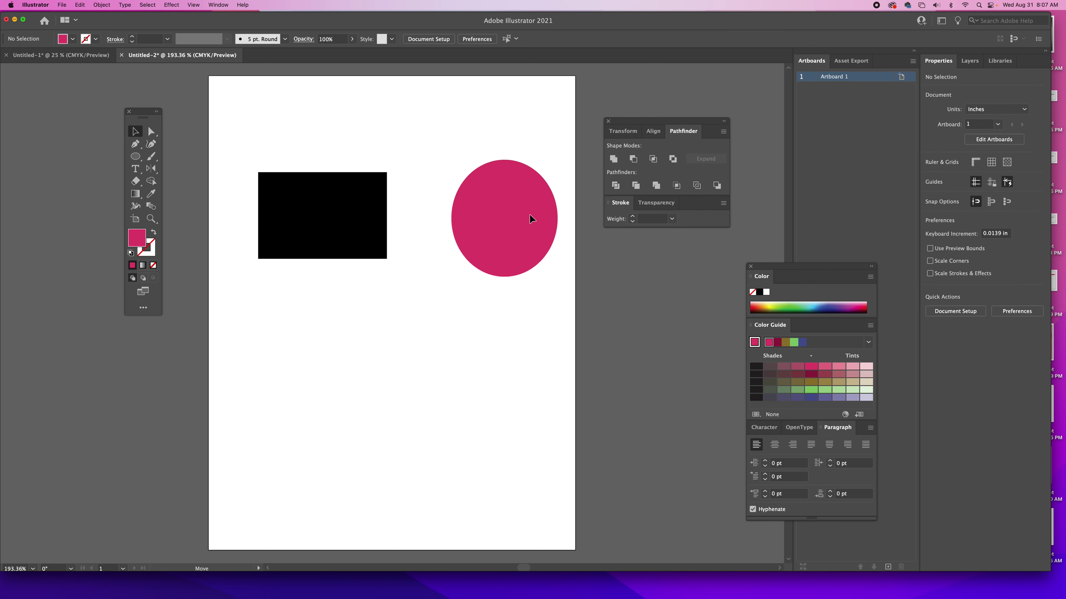
pyautogui.moveTo(326, 214); pyautogui.dragTo(388, 220)
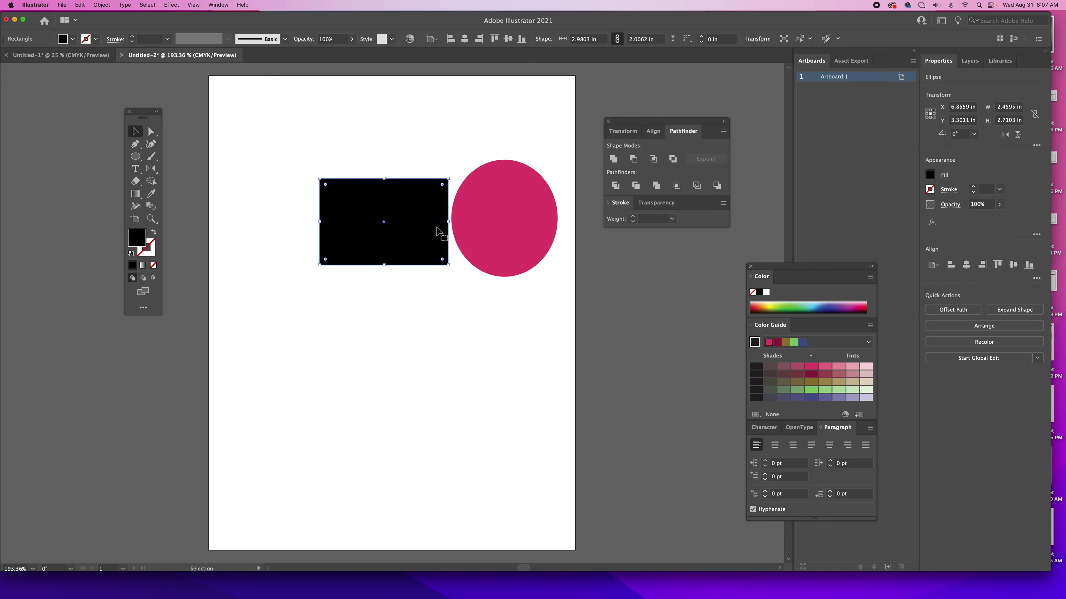
pyautogui.moveTo(482, 214); pyautogui.dragTo(488, 208)
pyautogui.rightClick(496, 218)
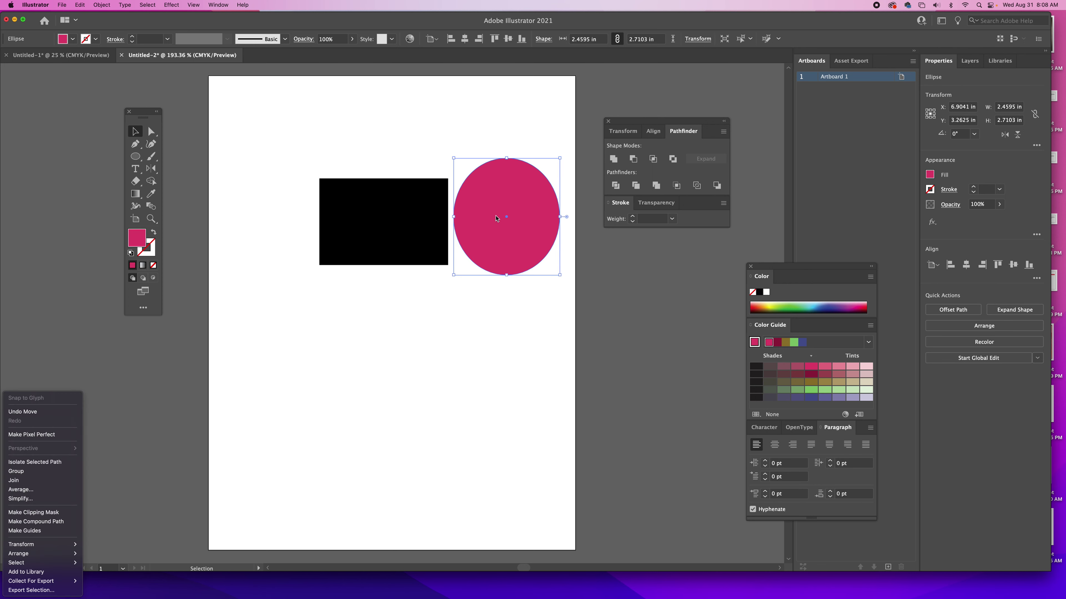
pyautogui.click(118, 561)
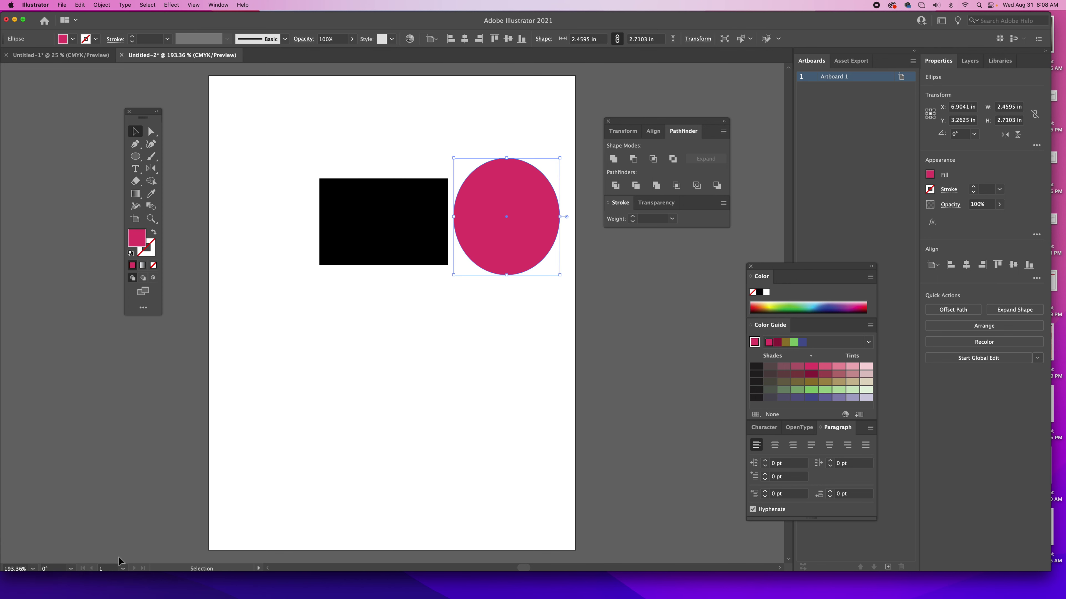
pyautogui.rightClick(442, 288)
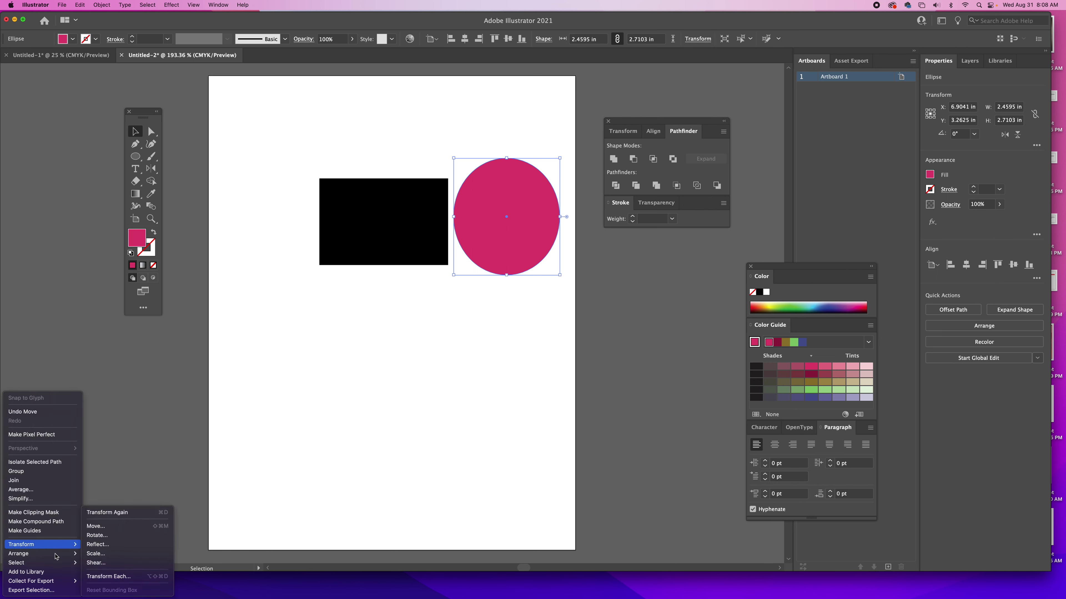
pyautogui.moveTo(71, 553)
pyautogui.click(111, 553)
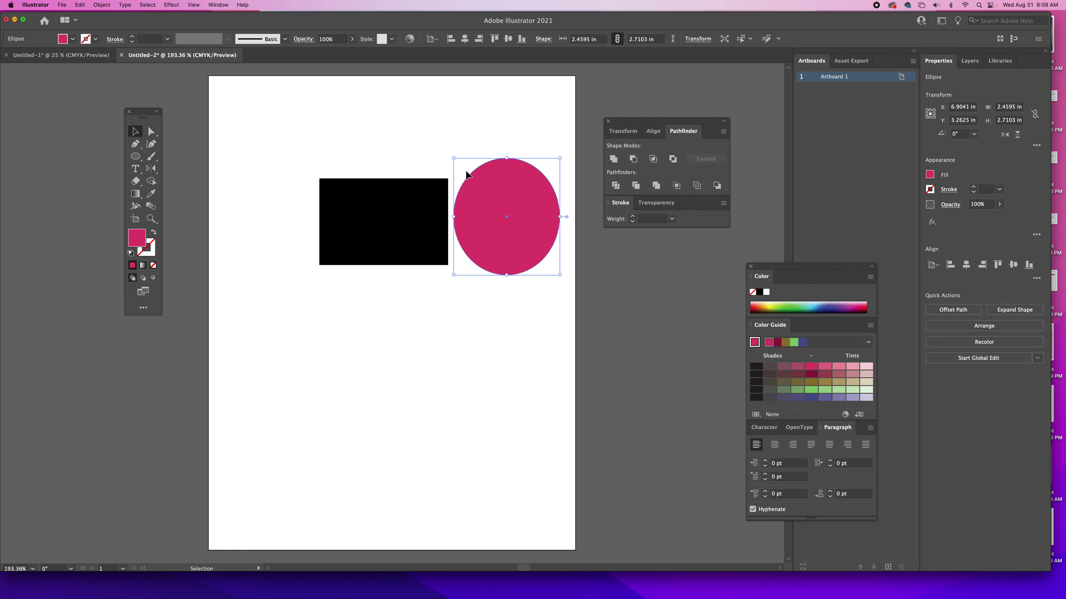
# Place the circle over the rectangle's right side and copy it over the left, leaving a thin black strip
pyautogui.moveTo(483, 241); pyautogui.dragTo(430, 245)
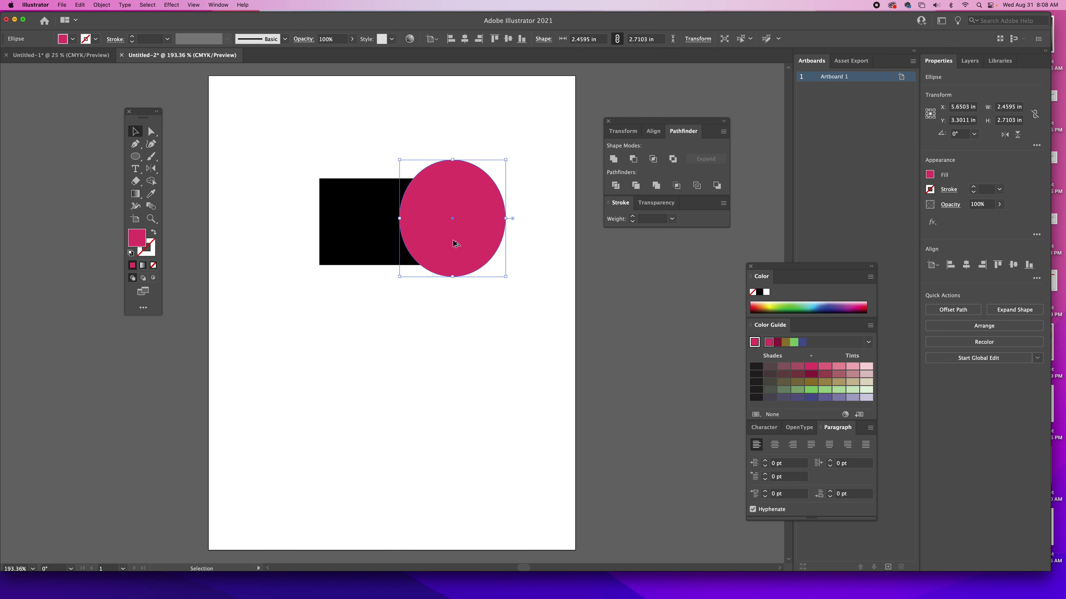
pyautogui.moveTo(456, 244); pyautogui.dragTo(350, 241)
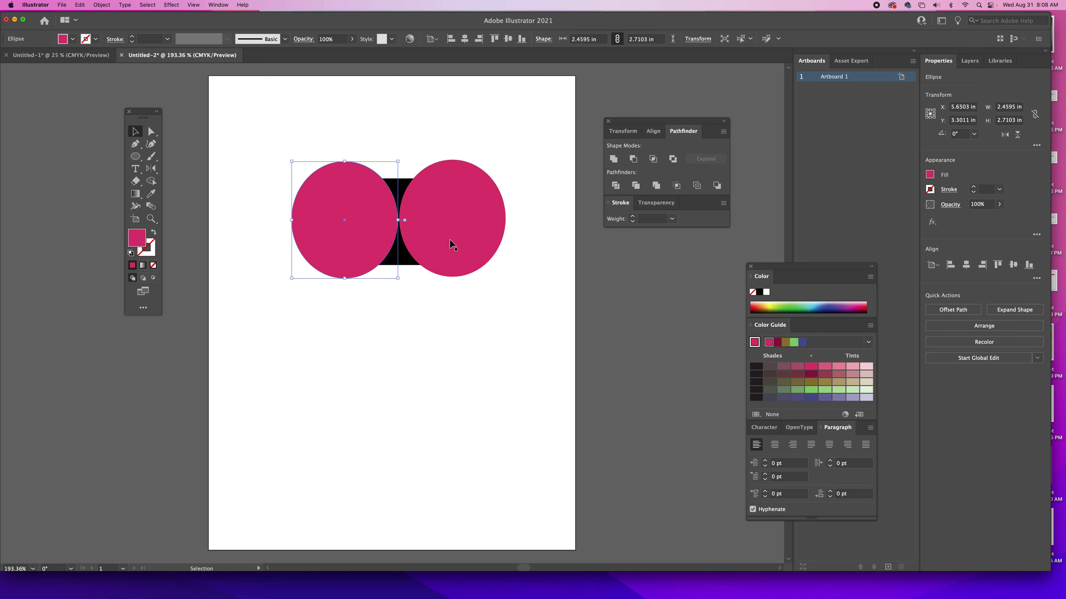
pyautogui.moveTo(451, 238); pyautogui.dragTo(449, 241)
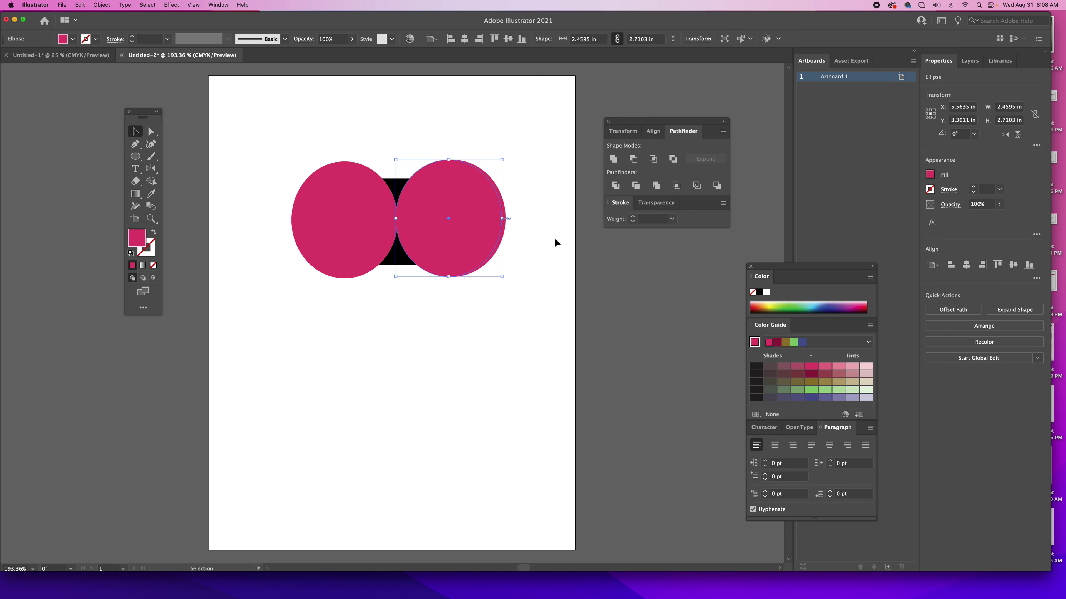
pyautogui.click(539, 176)
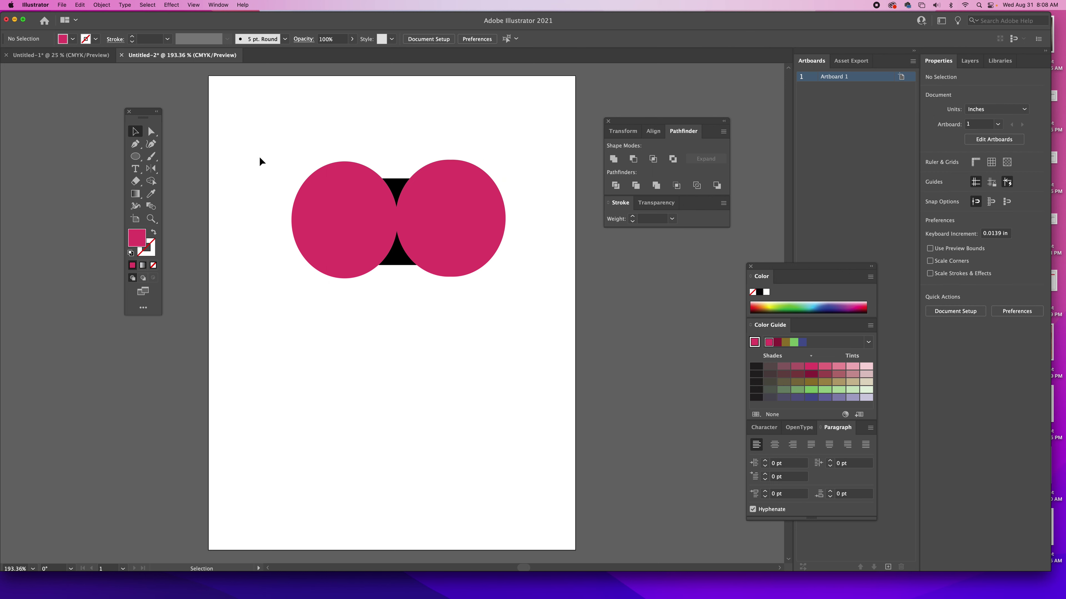
# Select both circles and the rectangle and apply Minus Front, leaving two grouped black spikes
pyautogui.moveTo(269, 175); pyautogui.dragTo(506, 275)
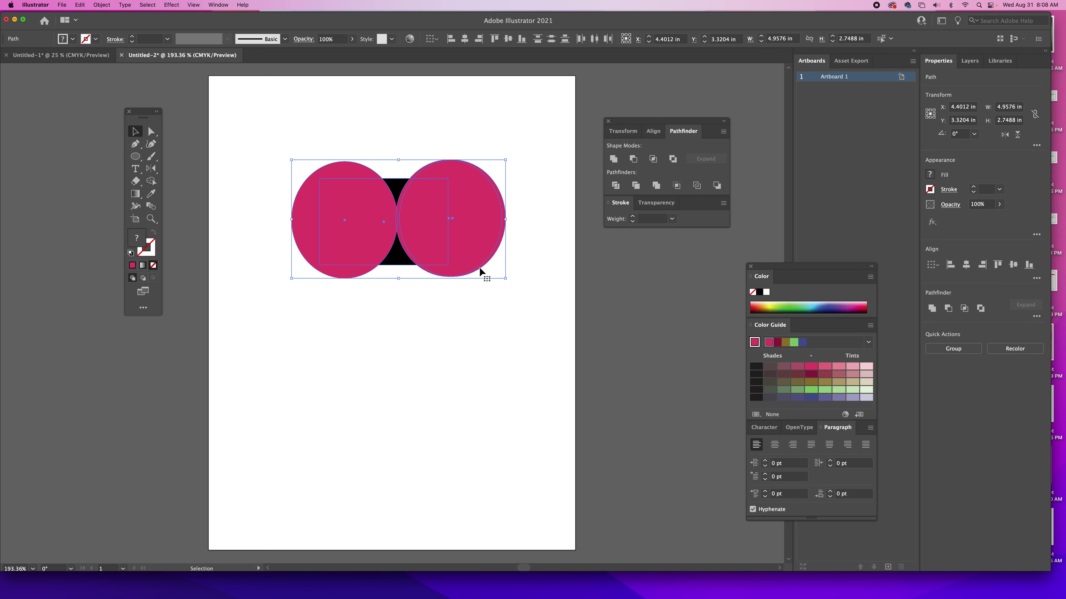
pyautogui.click(632, 160)
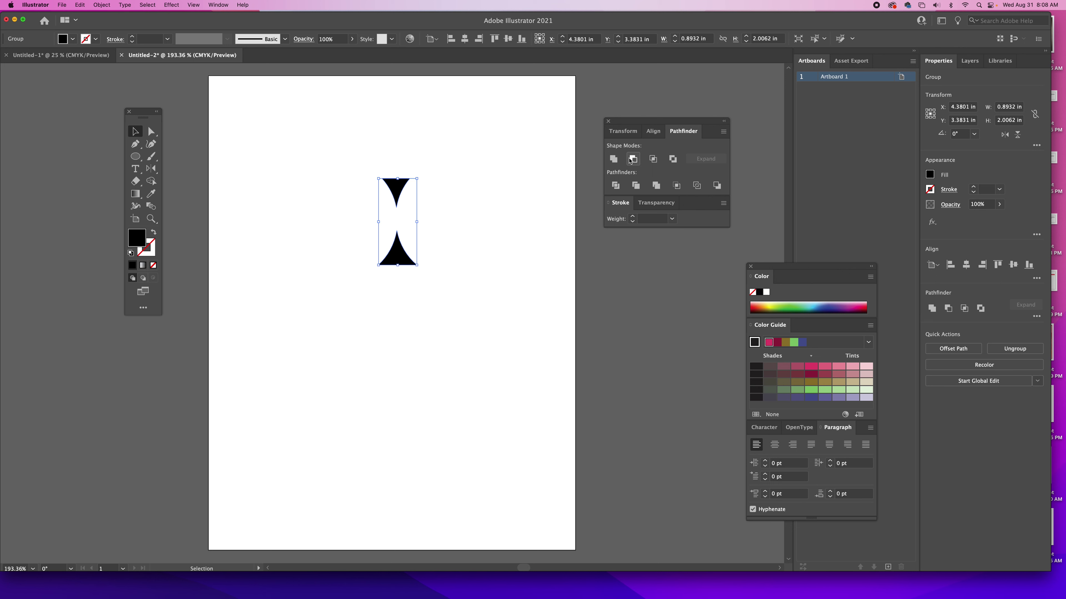
pyautogui.click(483, 227)
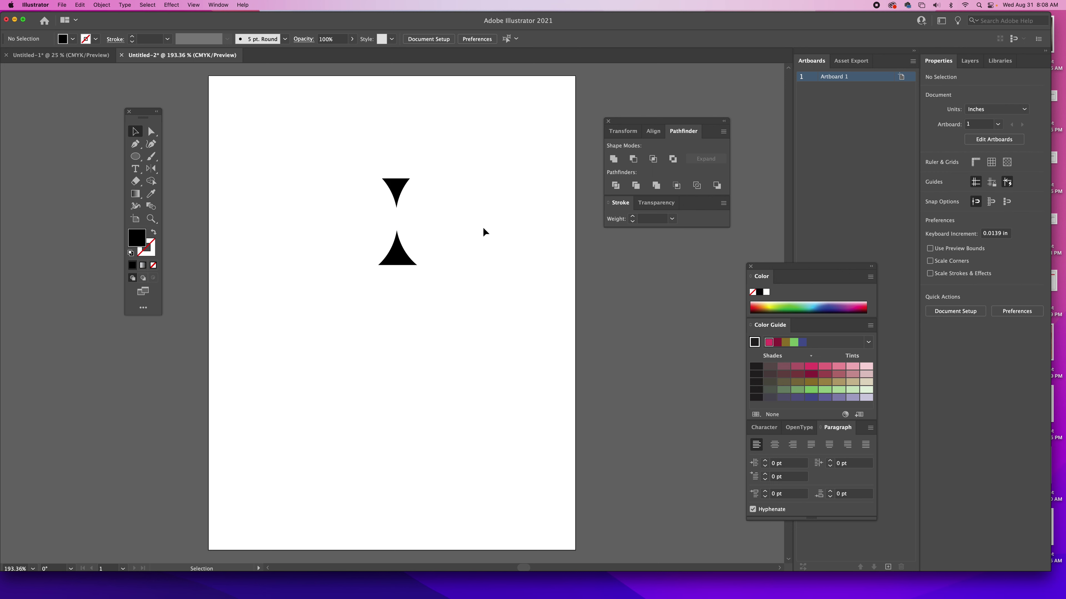
pyautogui.click(384, 185)
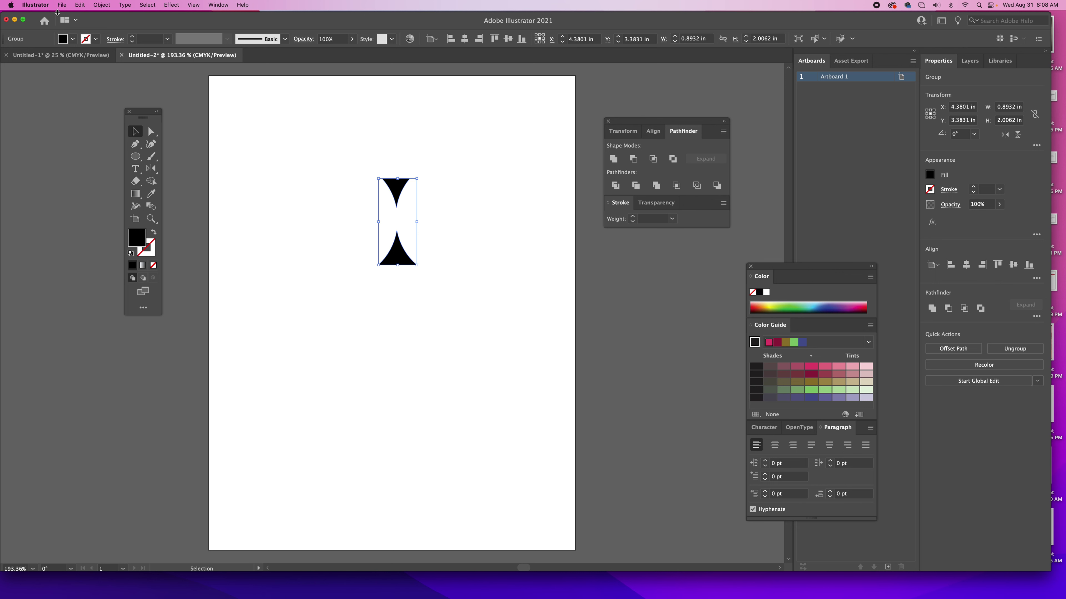
# Ungroup the two black spikes with Object > Ungroup
pyautogui.click(80, 5)
pyautogui.moveTo(95, 6)
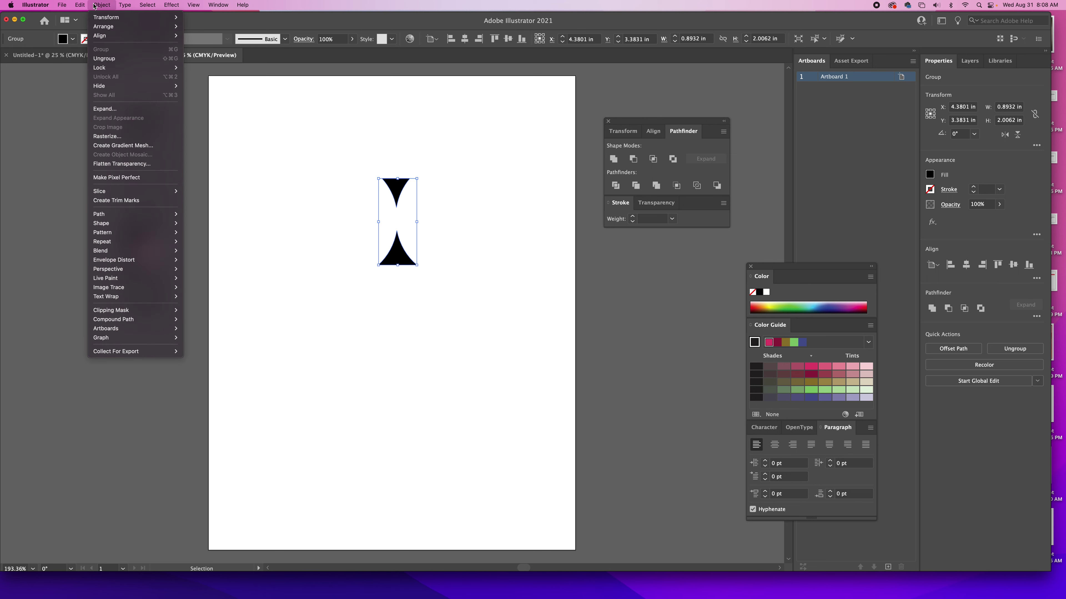
pyautogui.click(112, 59)
pyautogui.click(363, 144)
# Delete the top spike and move the remaining spike higher on the artboard
pyautogui.click(400, 194)
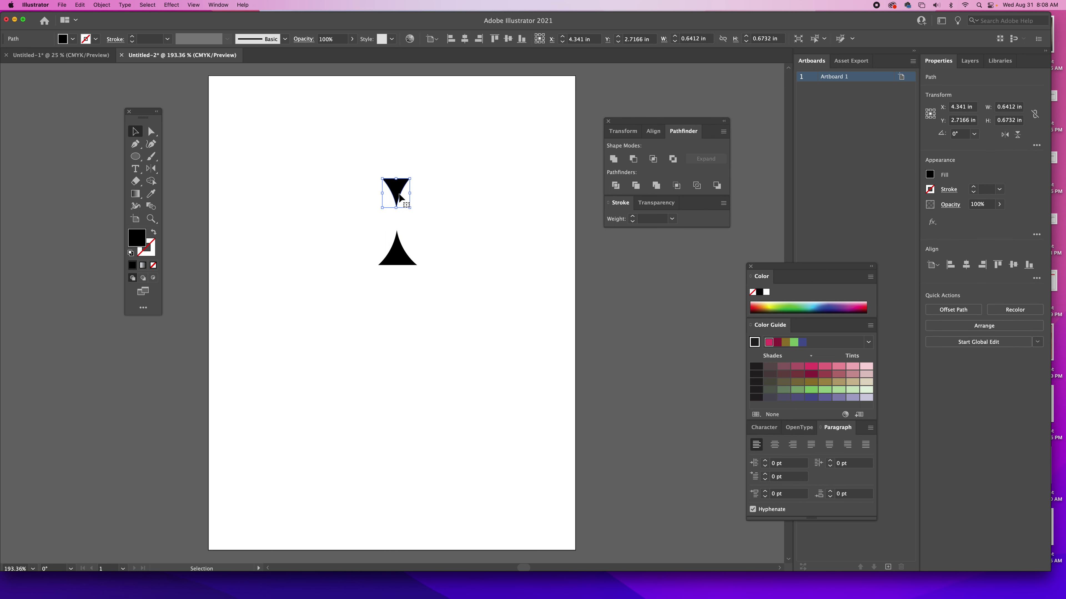
pyautogui.press('Delete')
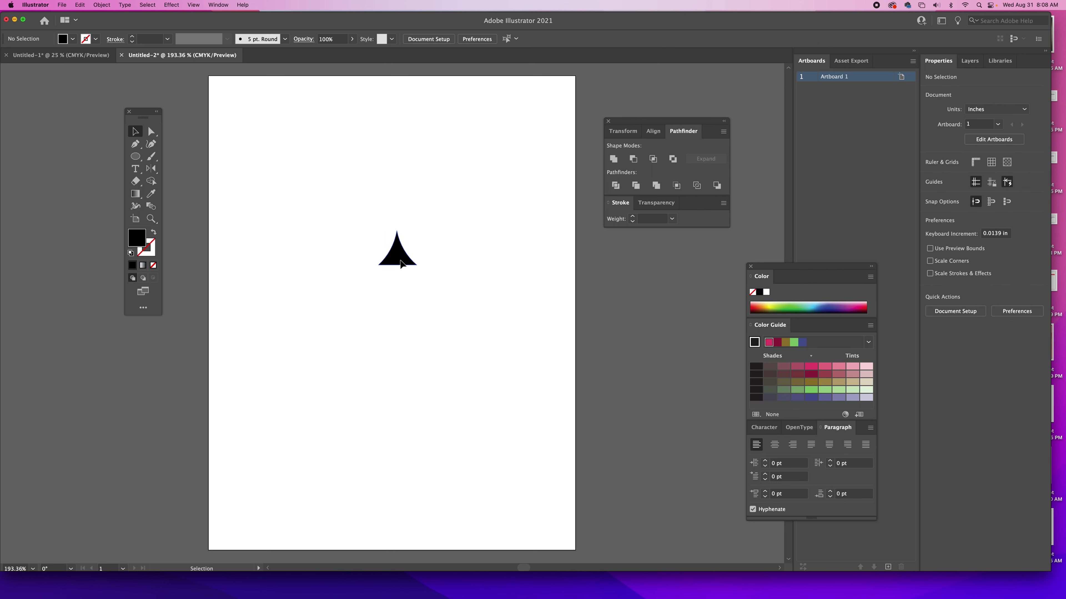
pyautogui.moveTo(401, 263); pyautogui.dragTo(402, 215)
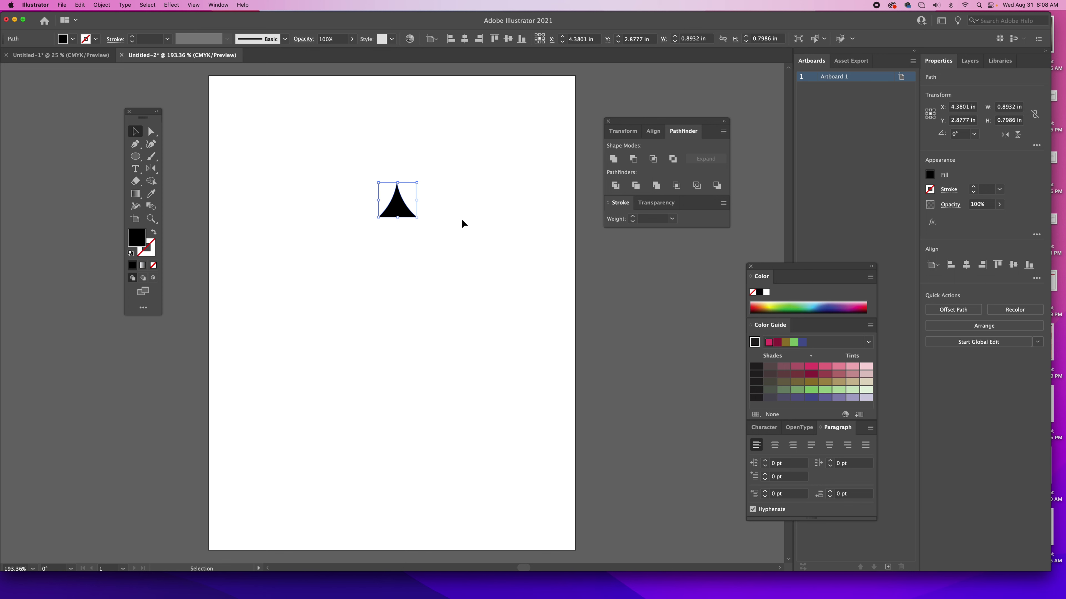